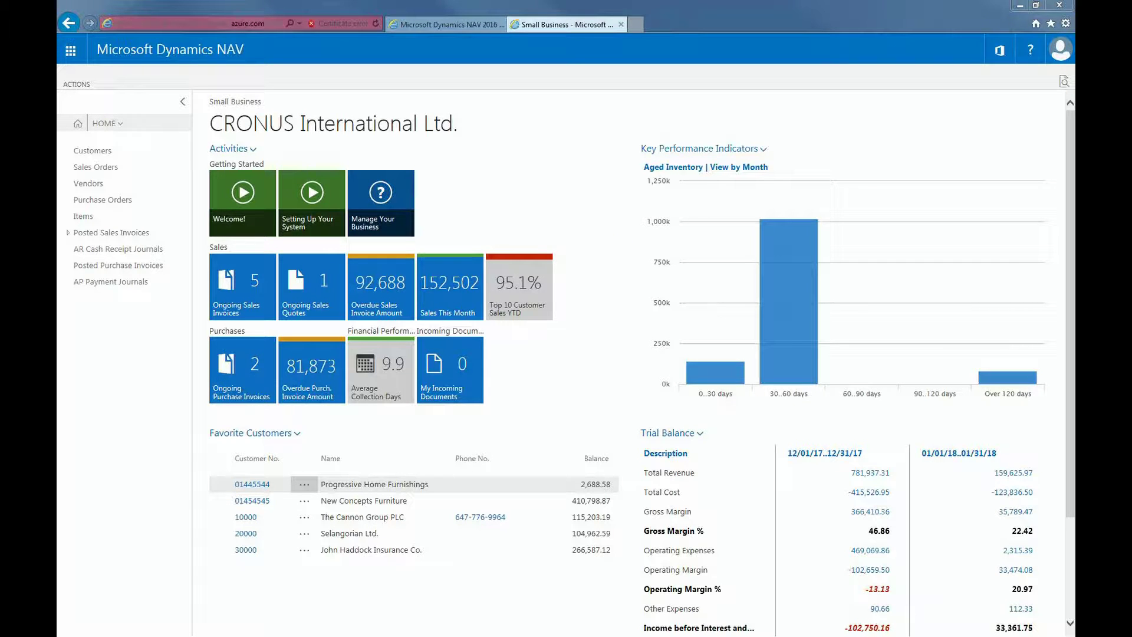
Step: Switch to Finance, browse the Cash Receipt and Payment Journals, then return to General Journals
left_click(116, 123)
left_click(113, 192)
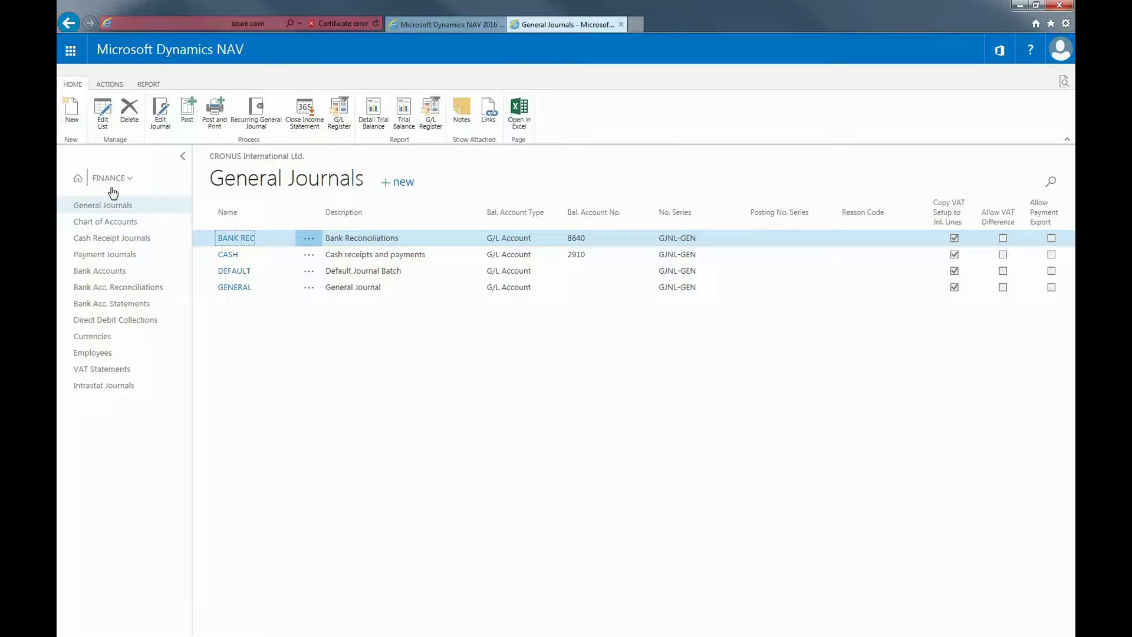
left_click(91, 242)
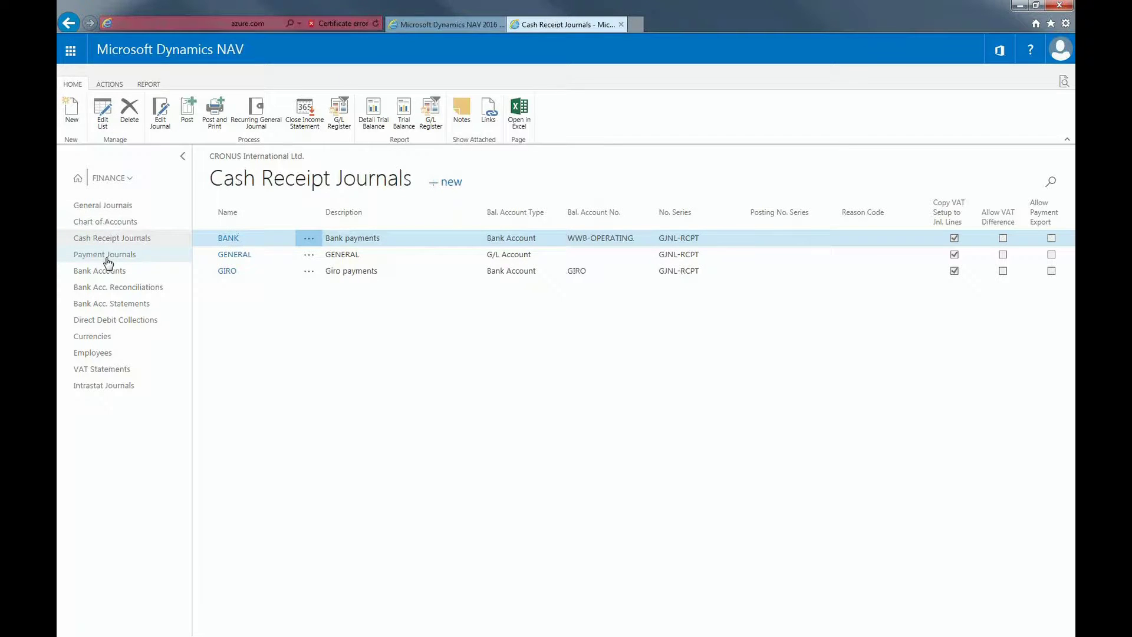
left_click(108, 262)
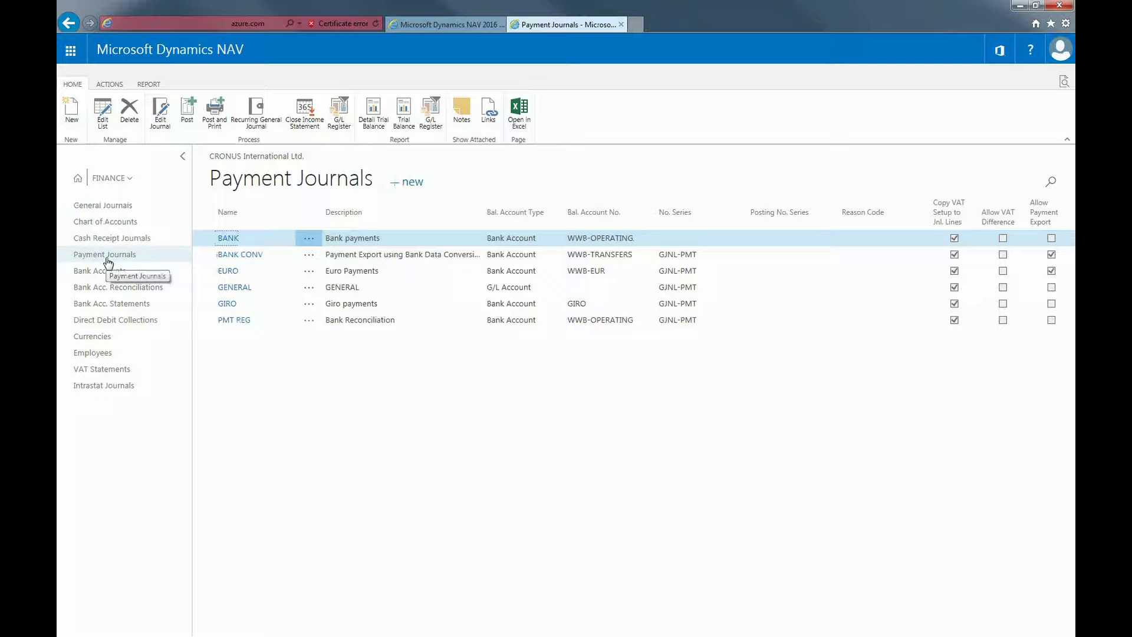
left_click(102, 211)
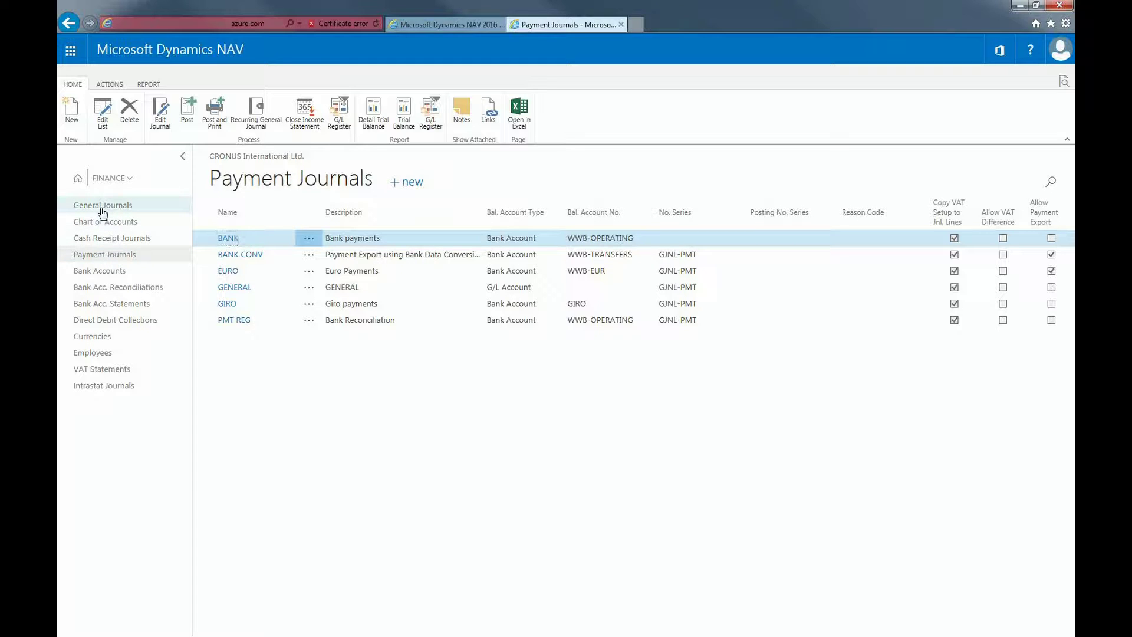
Step: Open the GENERAL batch with a line for G00009, blank document type and G/L Account type
left_click(240, 288)
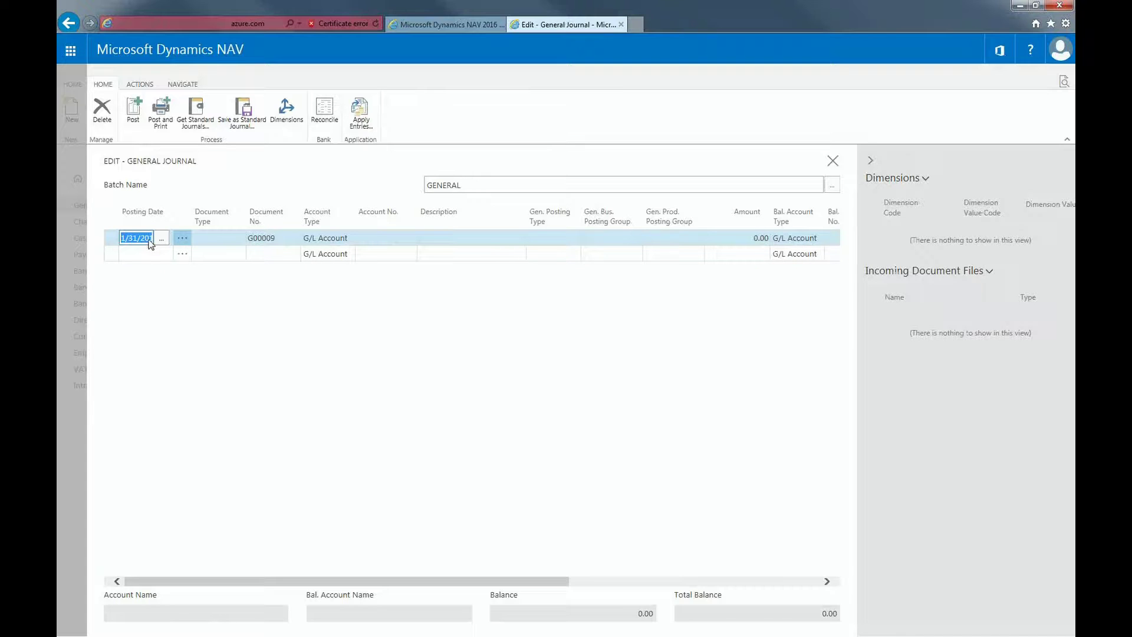
left_click(238, 239)
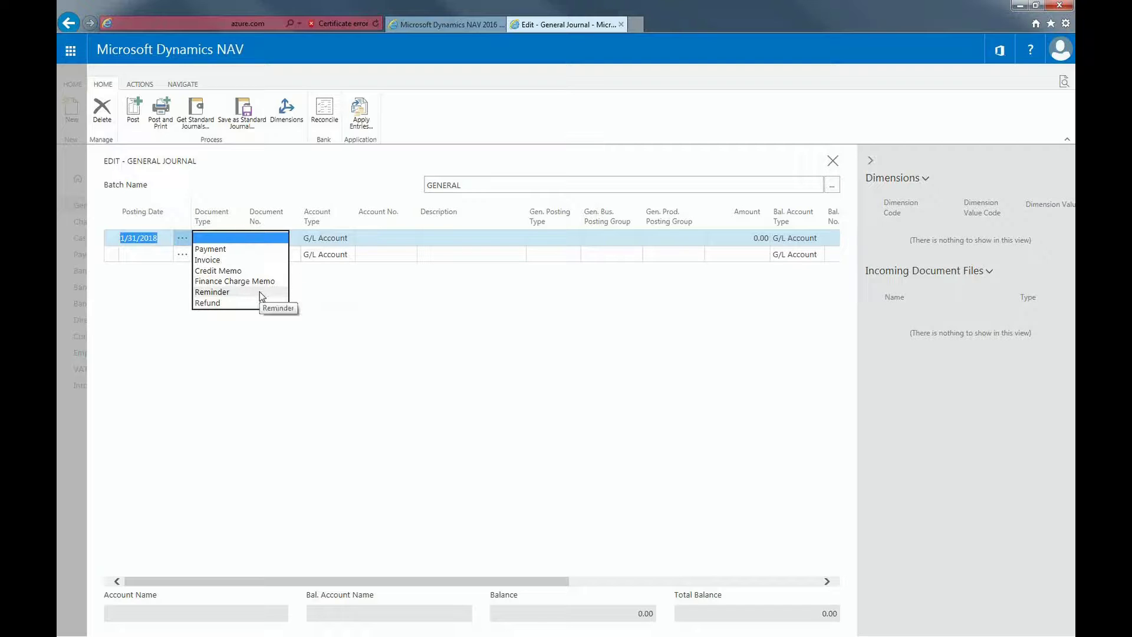
left_click(325, 305)
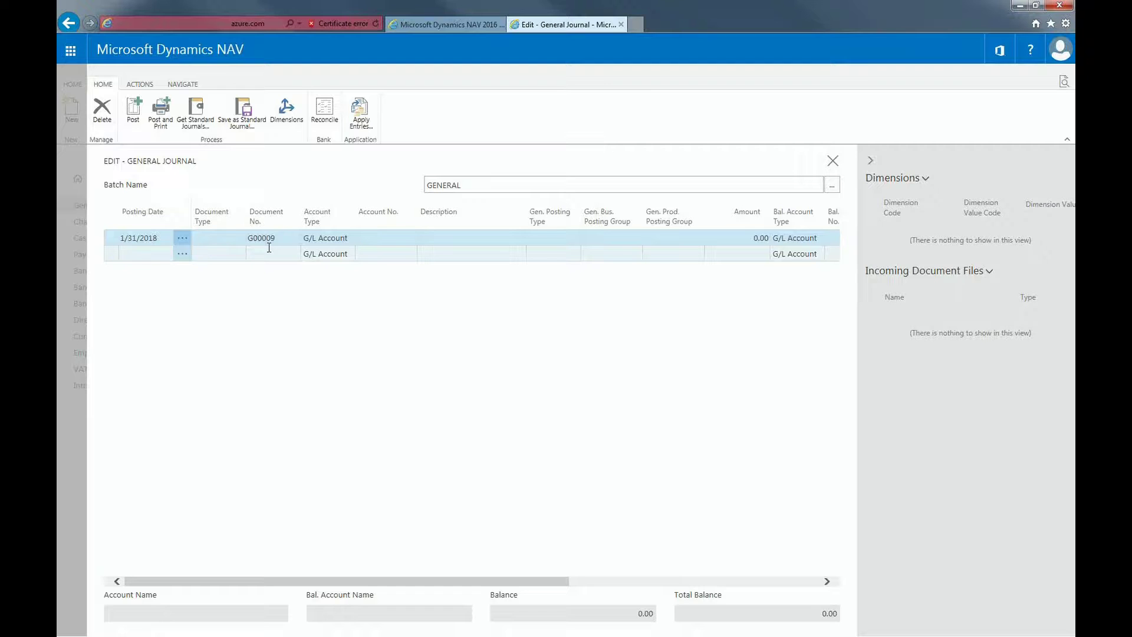
left_click(341, 239)
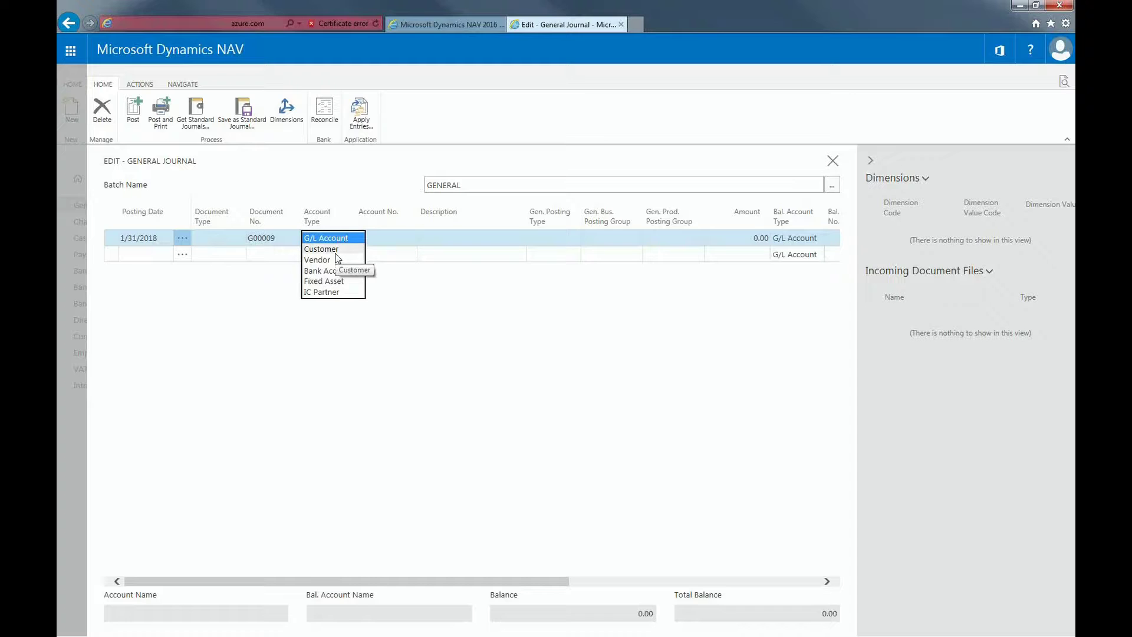
left_click(388, 301)
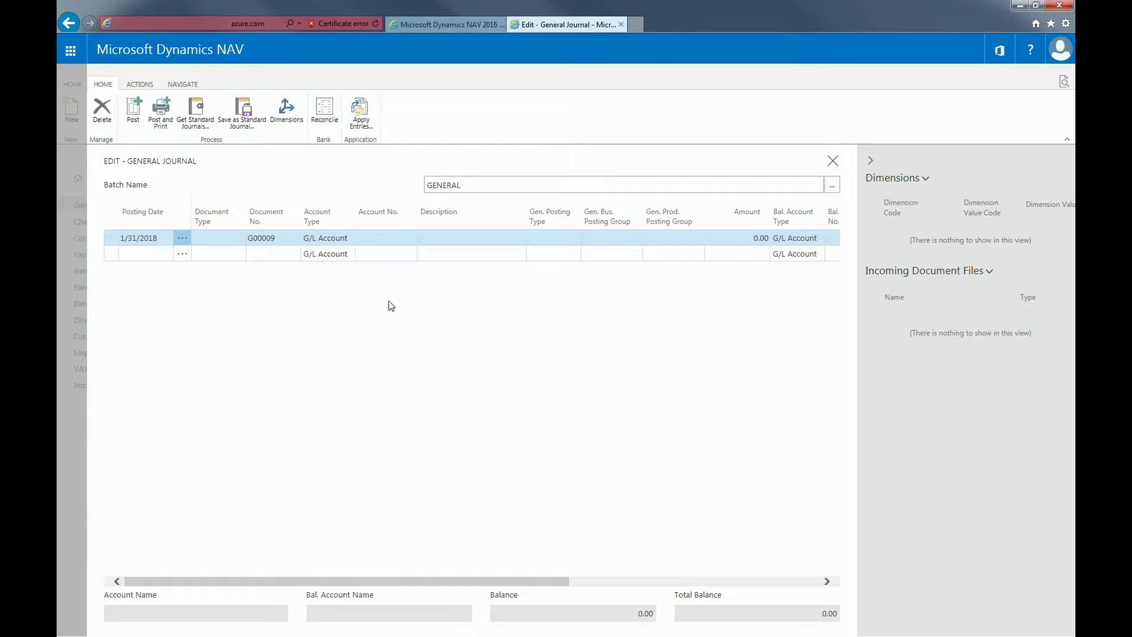
Step: Charge 100.00 on the line to G/L account 8210 Office Supplies
left_click(408, 239)
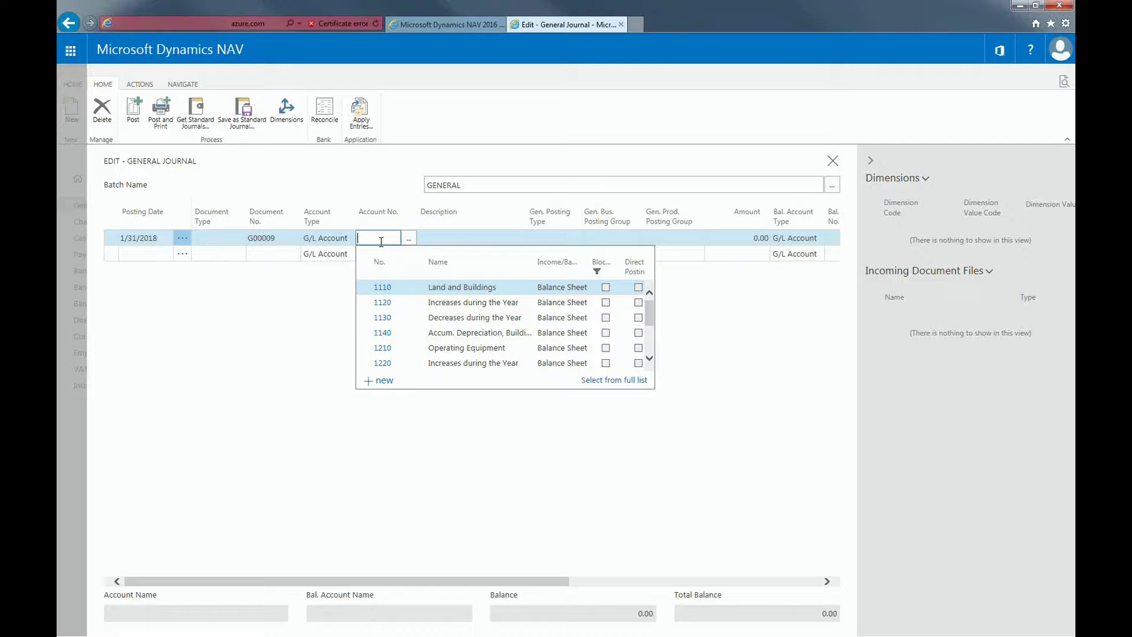
type("88")
type("1")
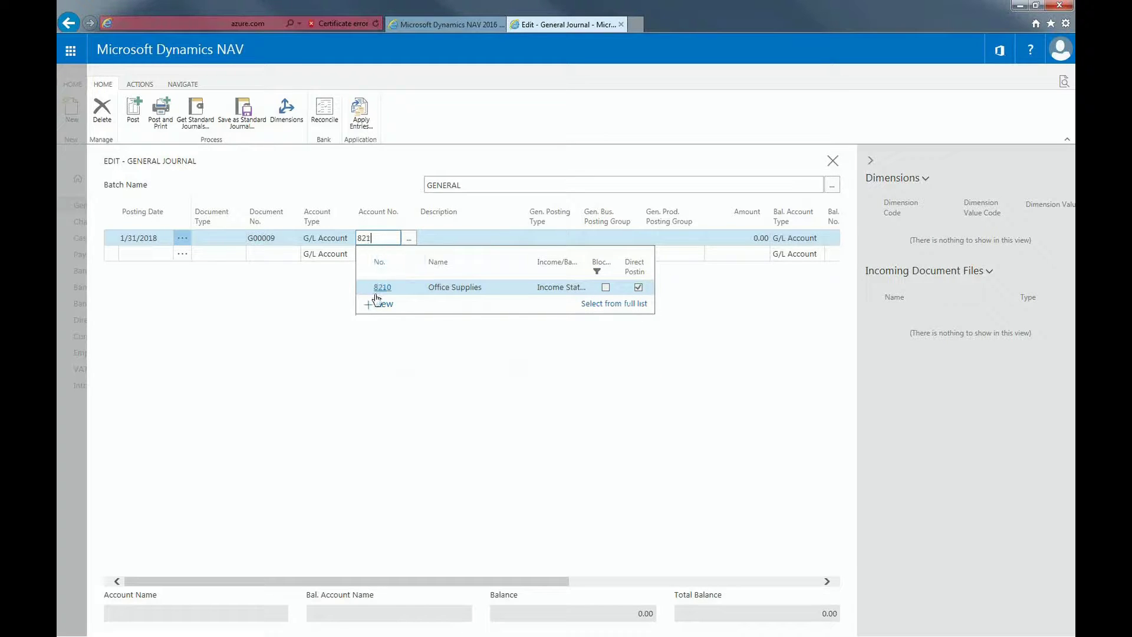
left_click(380, 291)
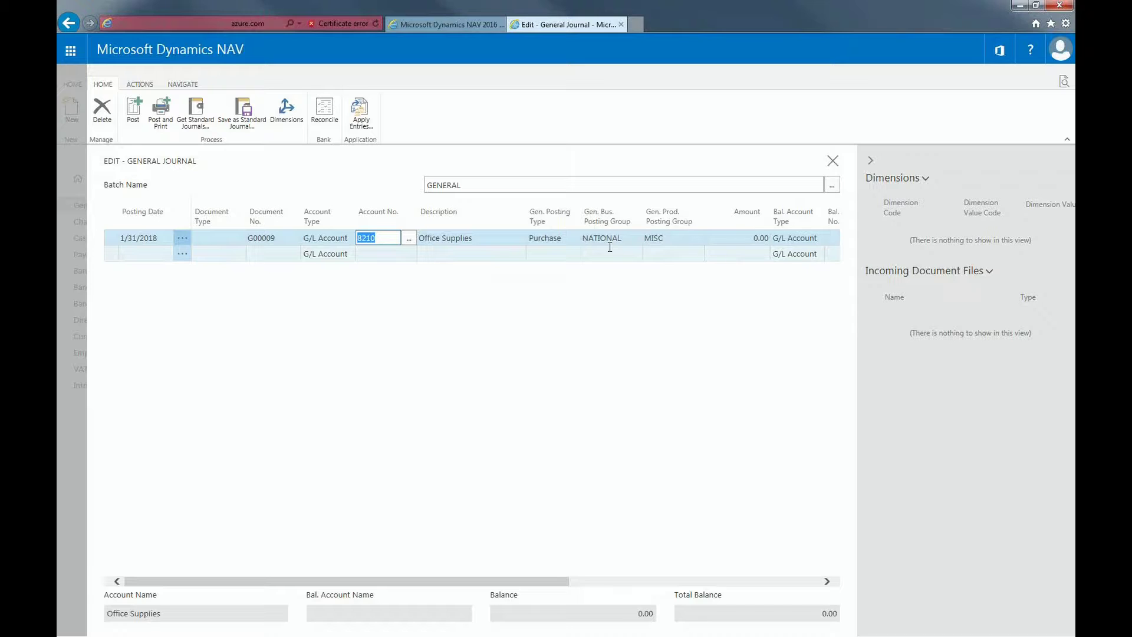
left_click(724, 238)
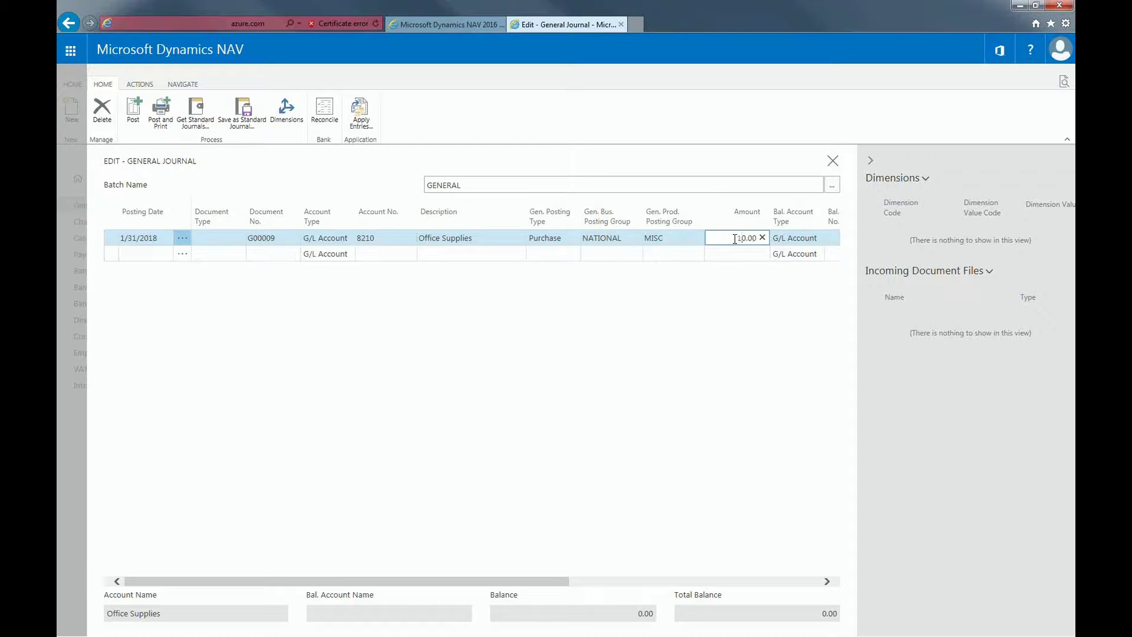
key("Tab")
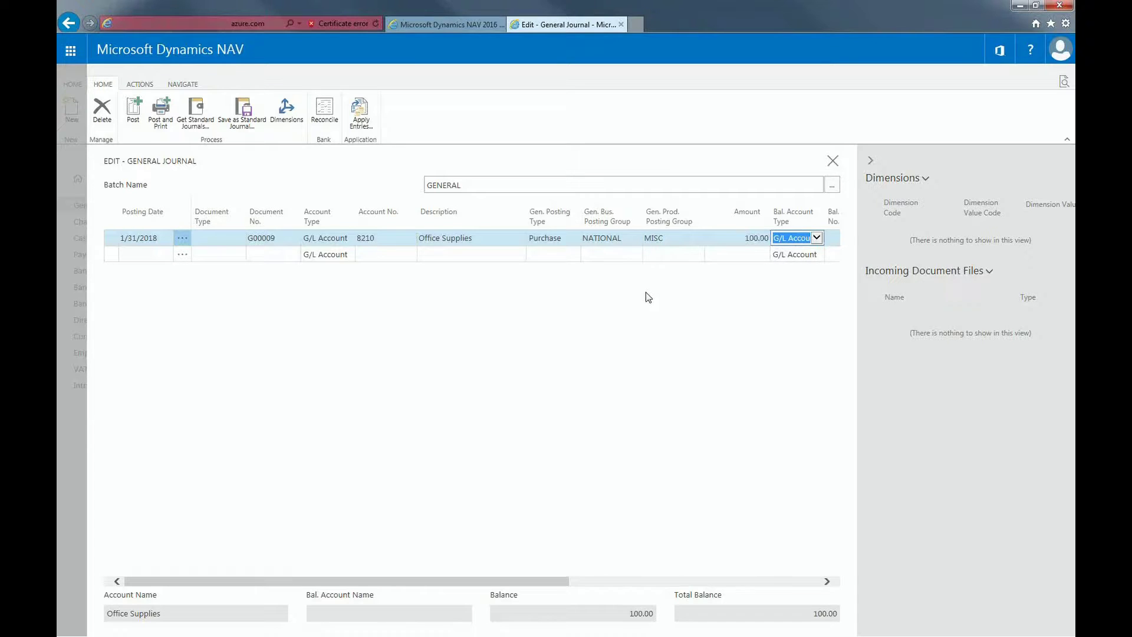
left_click(131, 86)
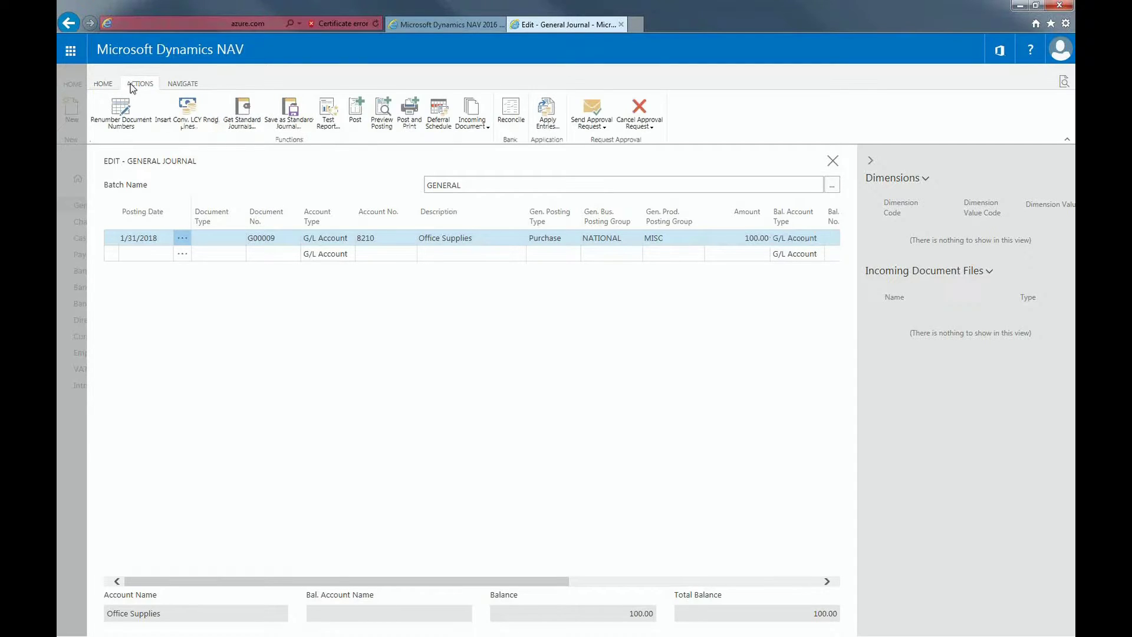
left_click(319, 120)
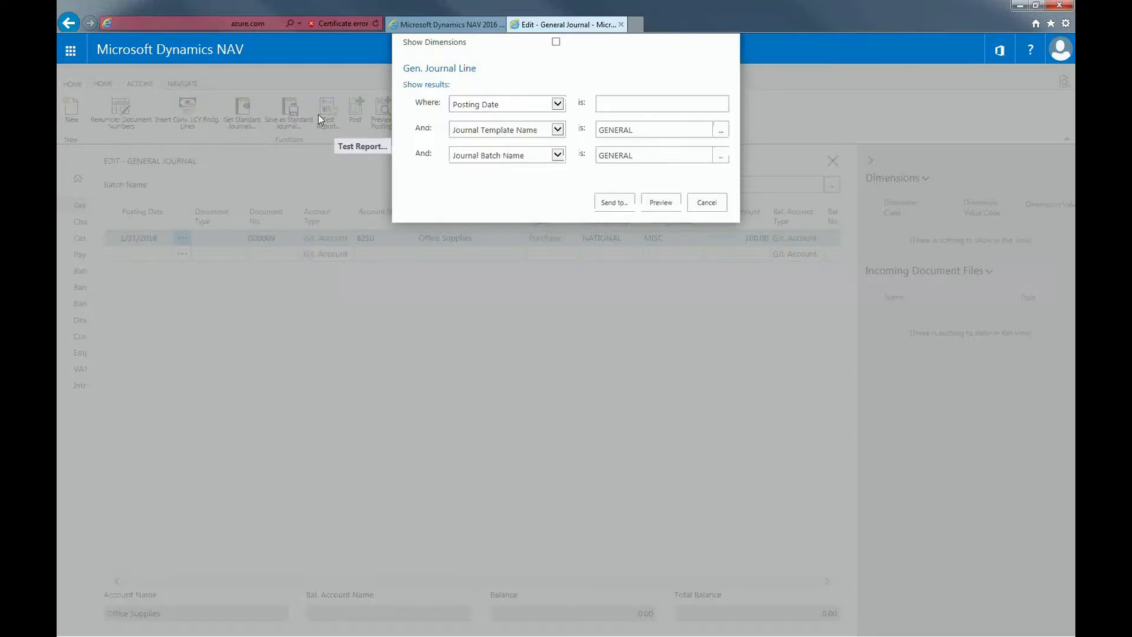
left_click(656, 293)
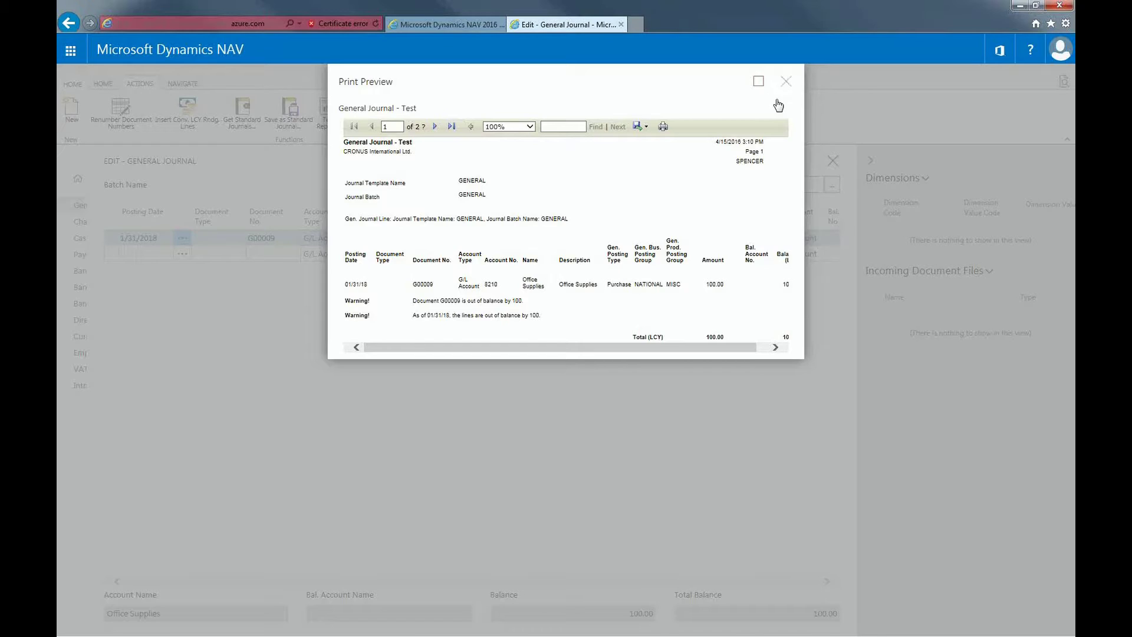
left_click(786, 81)
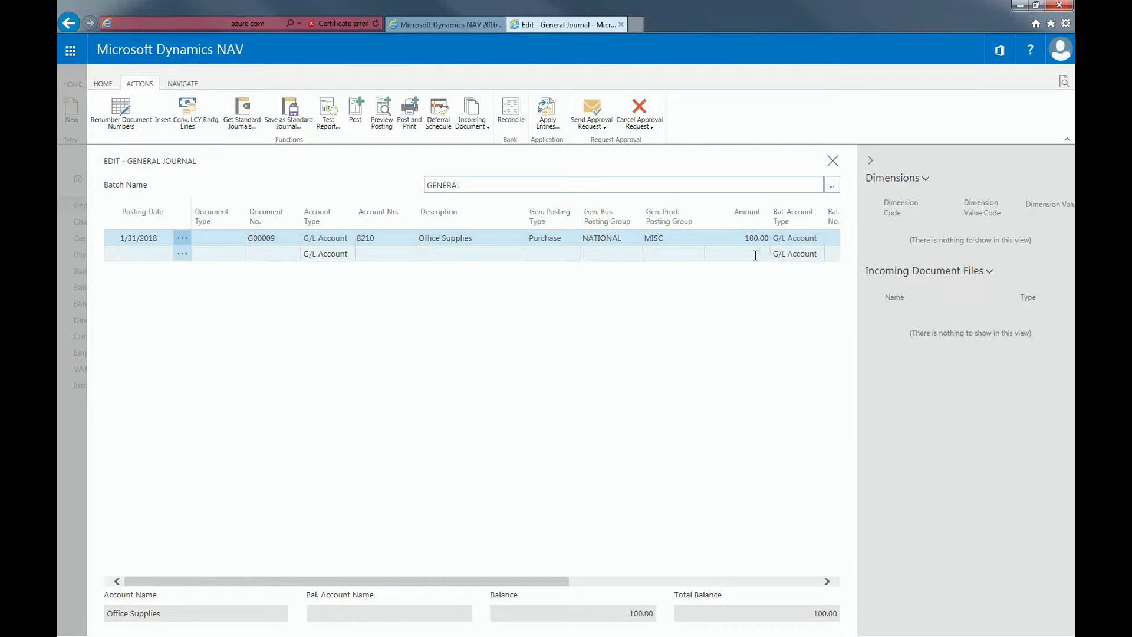
Step: Set G/L account 2910 Cash as the balancing account, bringing the balance to 0.00
left_click(260, 254)
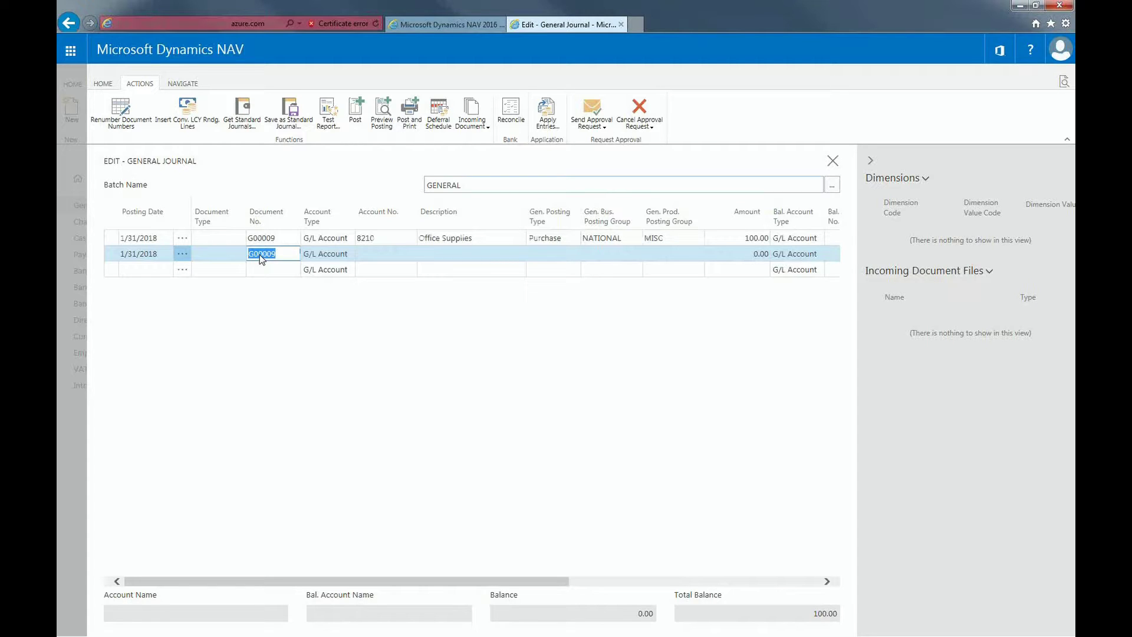
left_click_drag(326, 584, 501, 566)
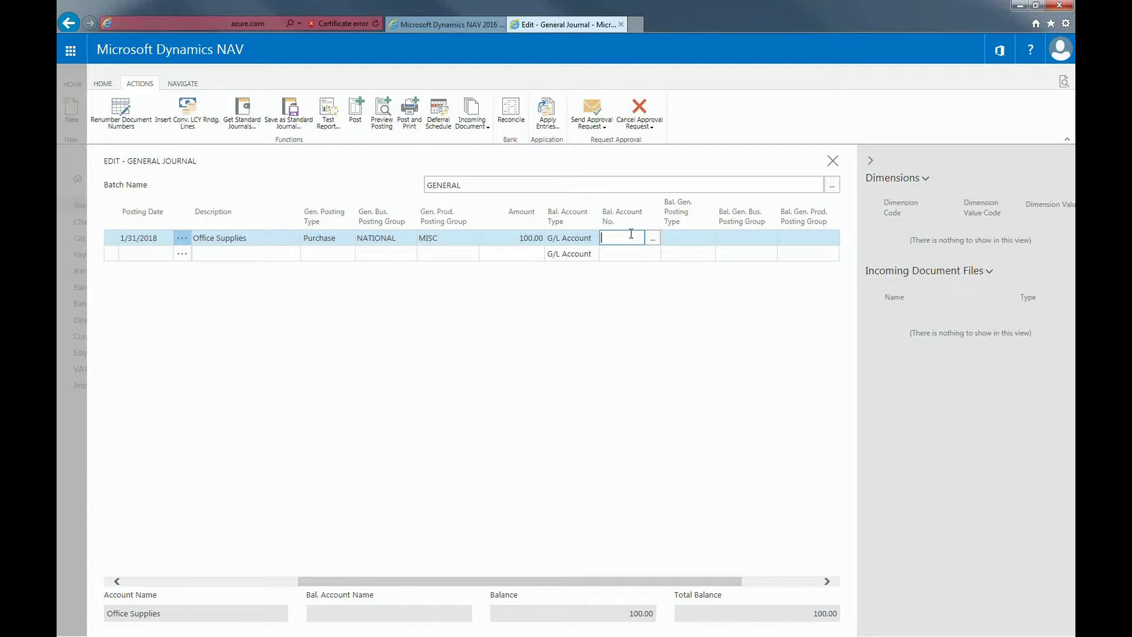
type("2910")
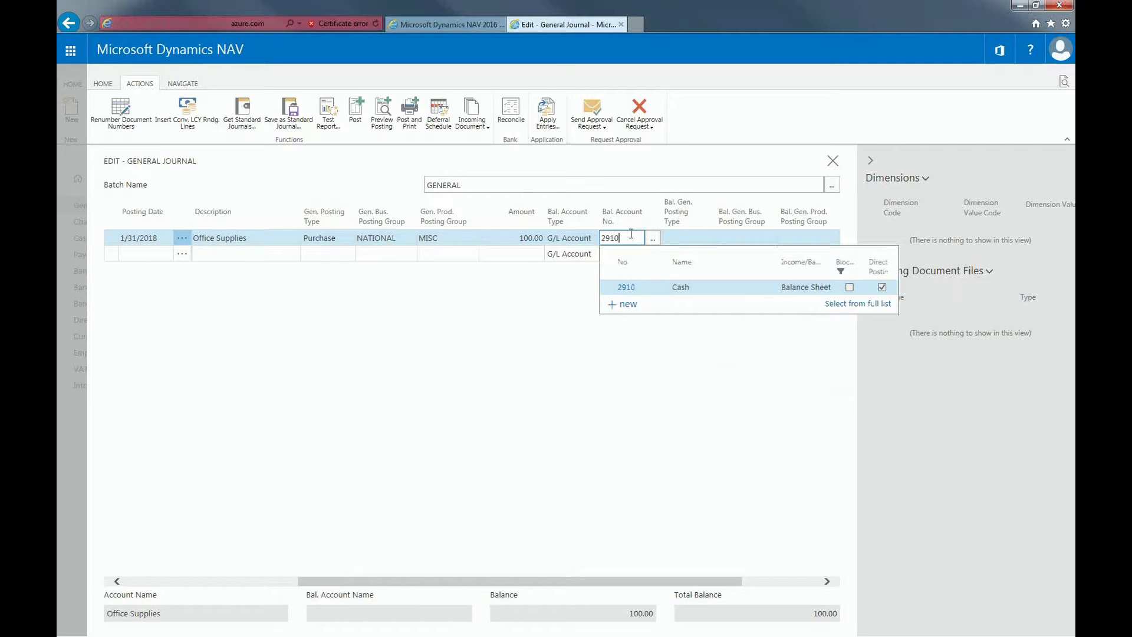
left_click(631, 289)
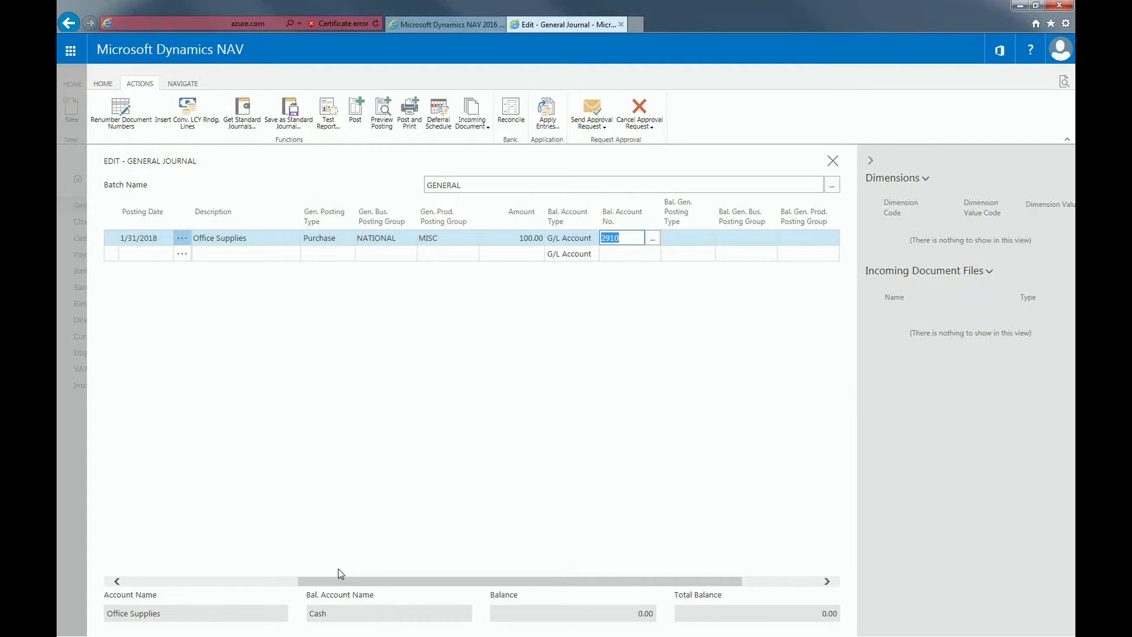
left_click_drag(337, 585, 116, 562)
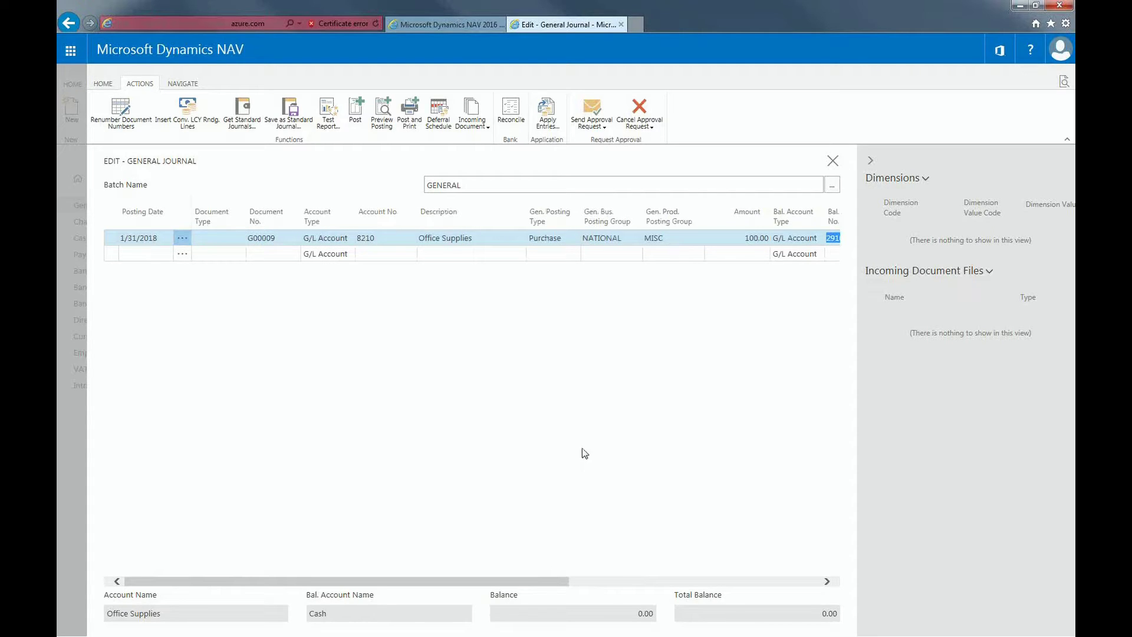
Step: Post the journal line, close the journal and open the Chart of Accounts
left_click(356, 121)
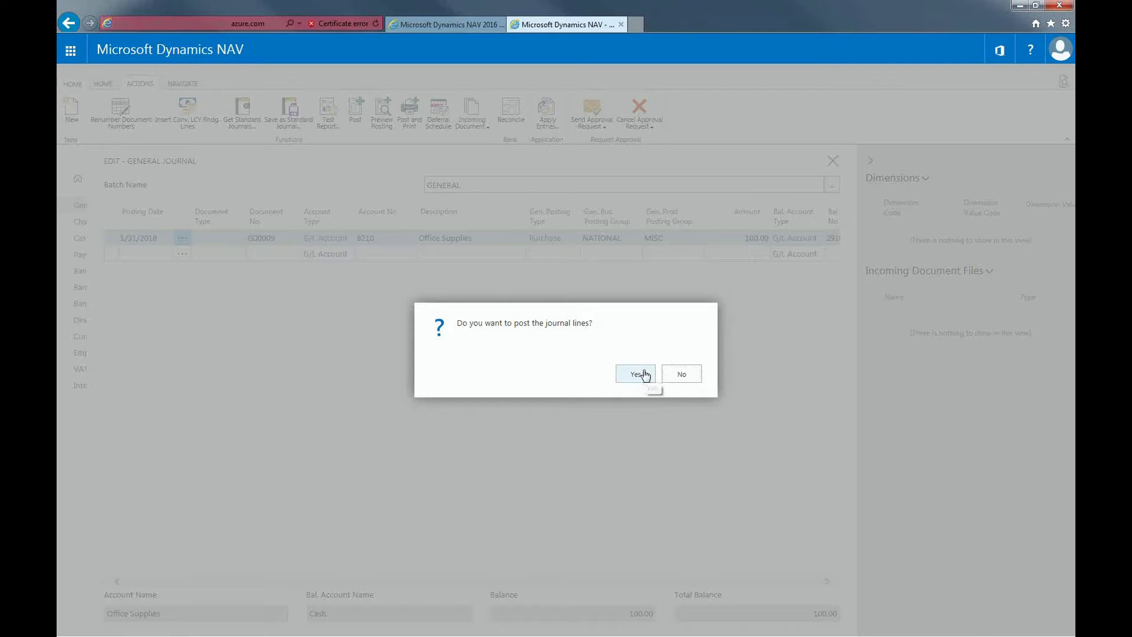
left_click(643, 373)
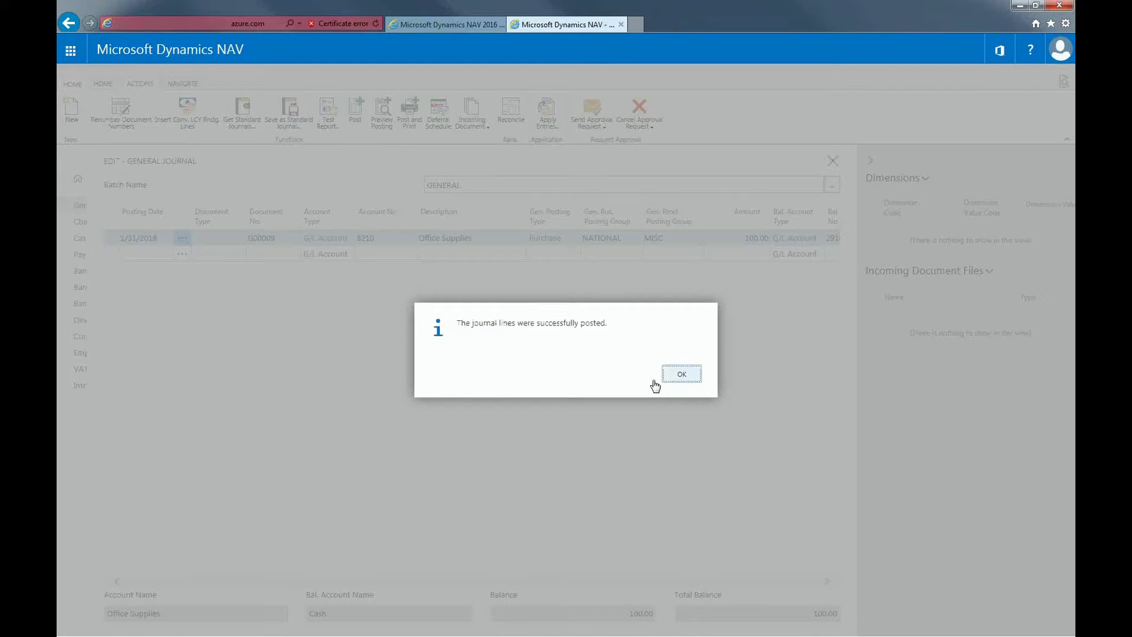
left_click(656, 385)
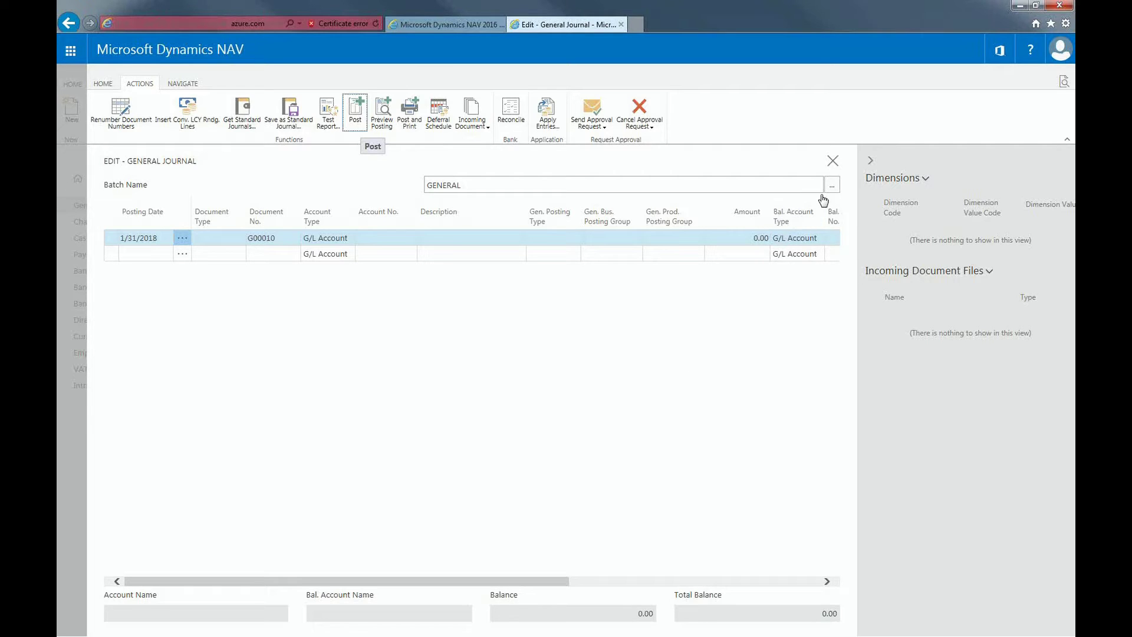
key("Escape")
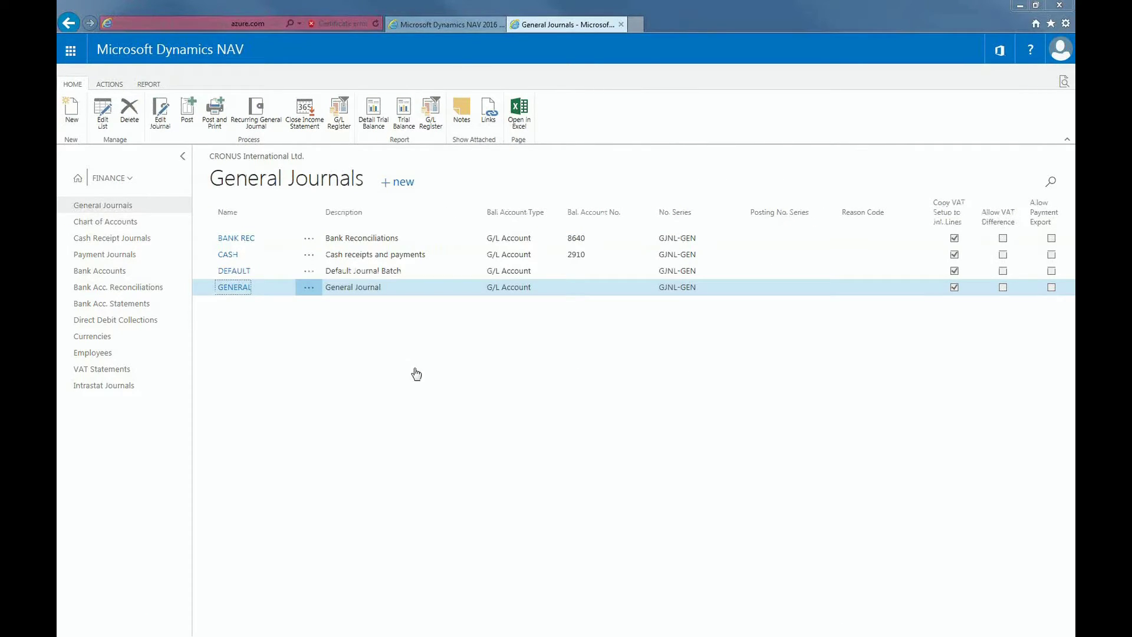
left_click(143, 225)
Step: Search the accounts for 'office' and open the ledger entries of 8210 Office Supplies
left_click(1053, 182)
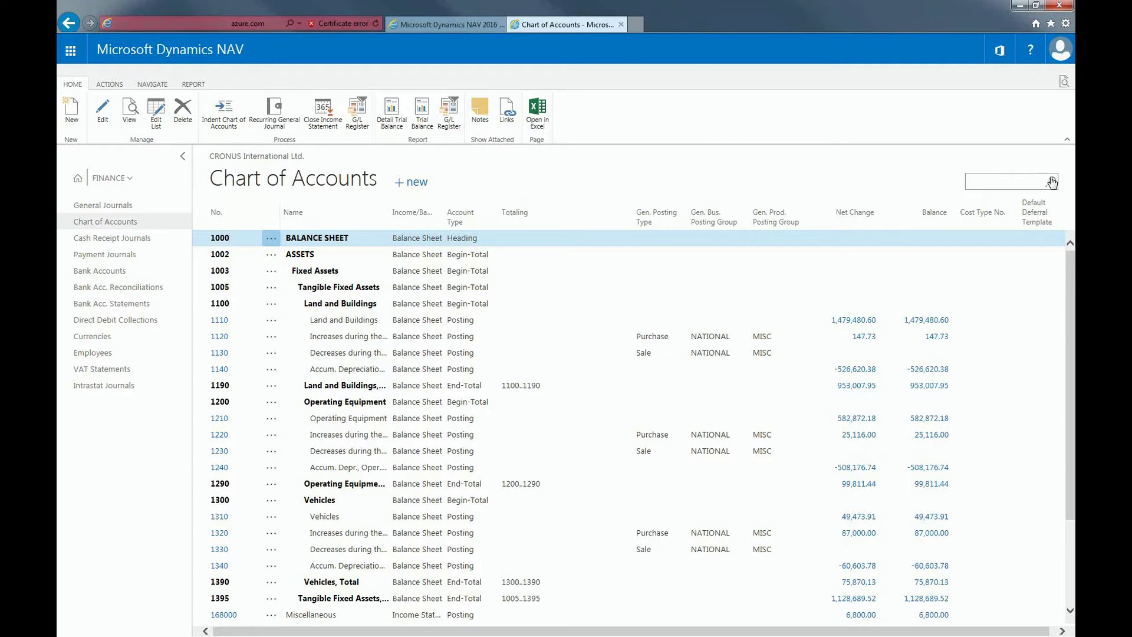
type("office")
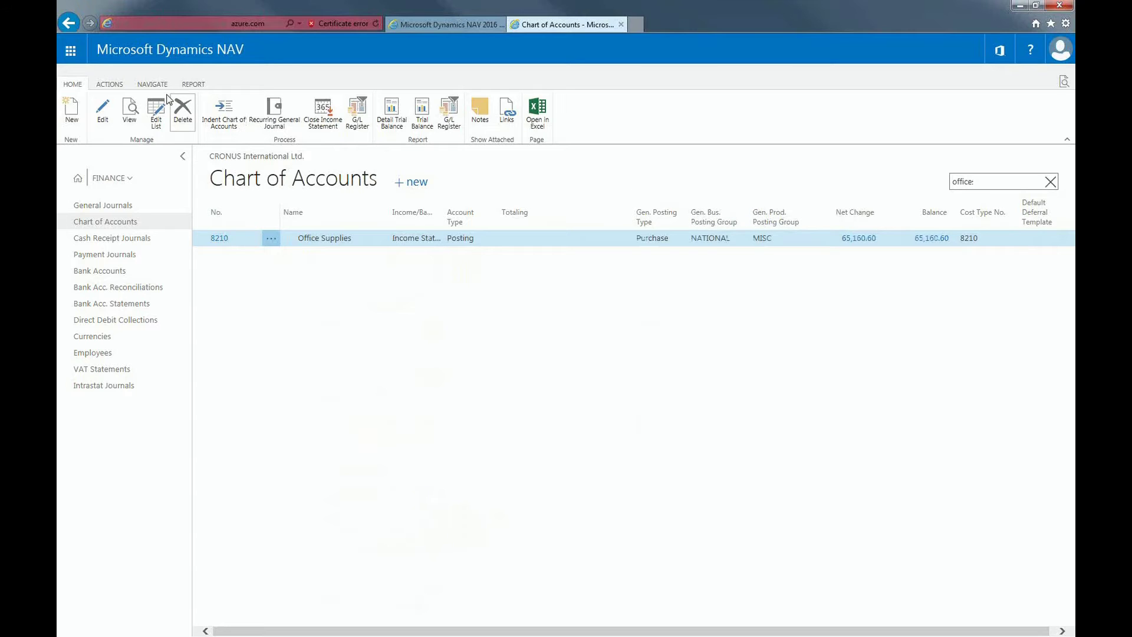
left_click(153, 84)
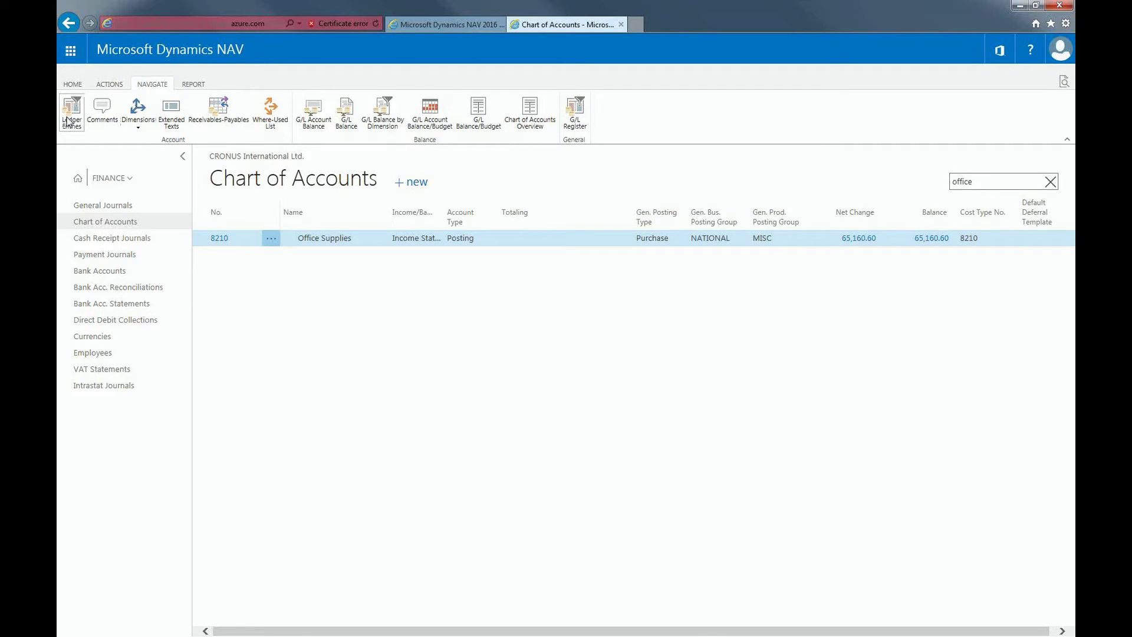
left_click(68, 121)
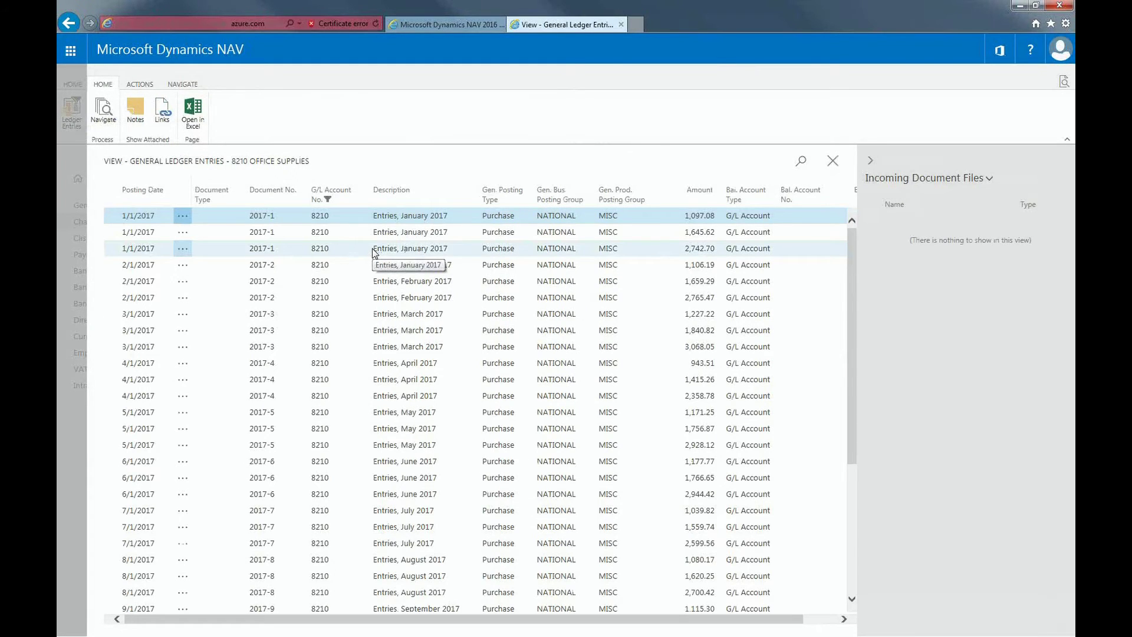
Step: Sort entries newest first and navigate G00009's related entries: 3 G/L and 1 VAT
left_click(167, 191)
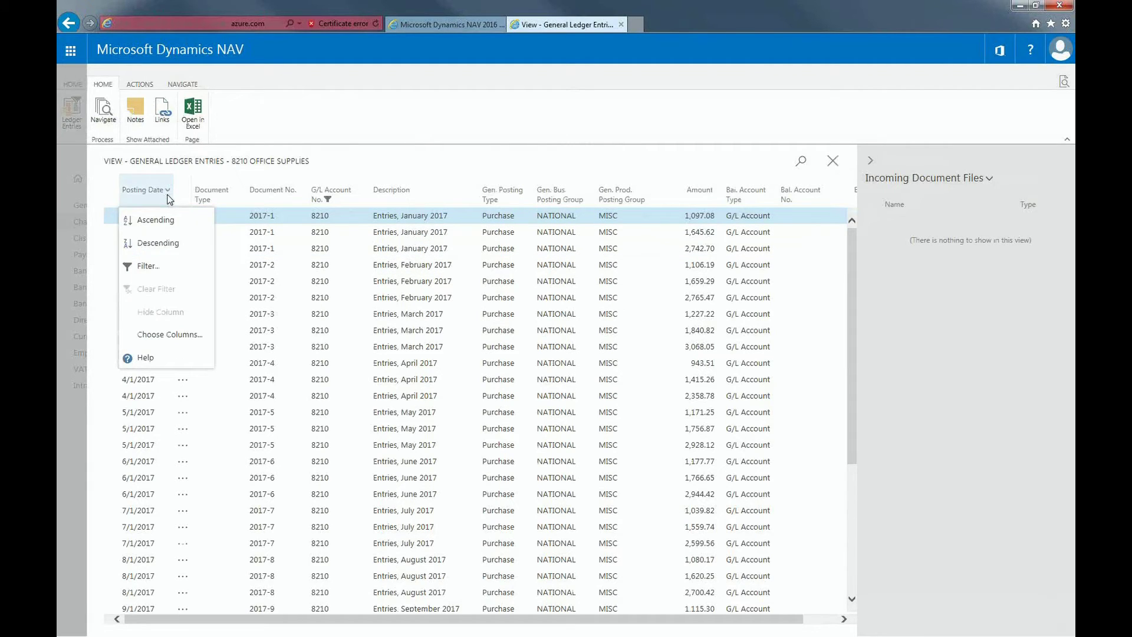
key("Return")
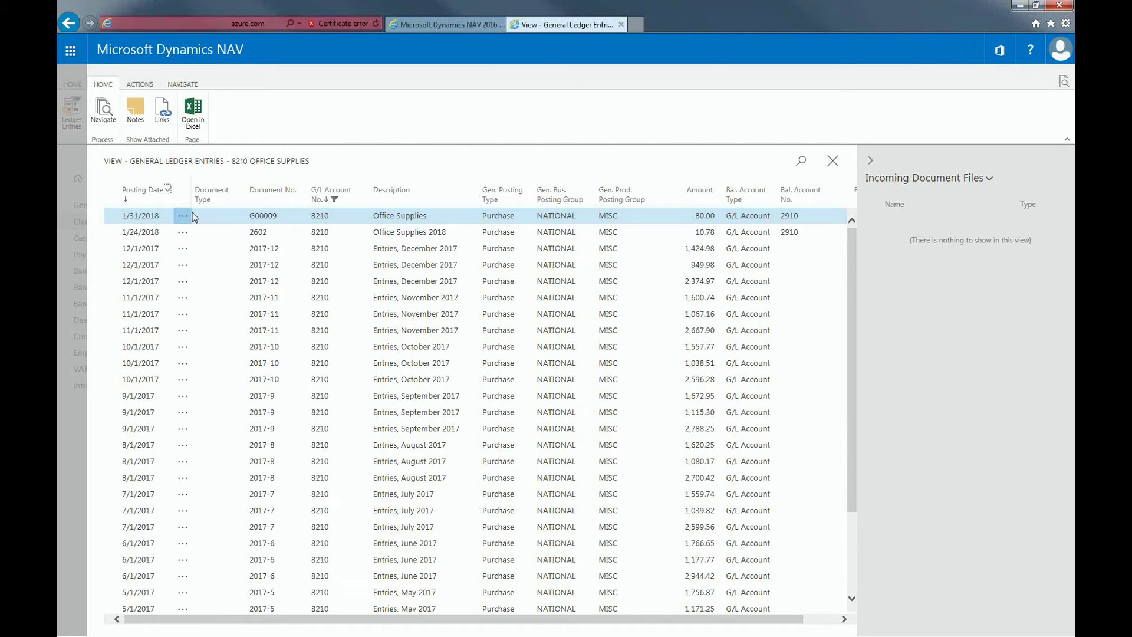
left_click(106, 109)
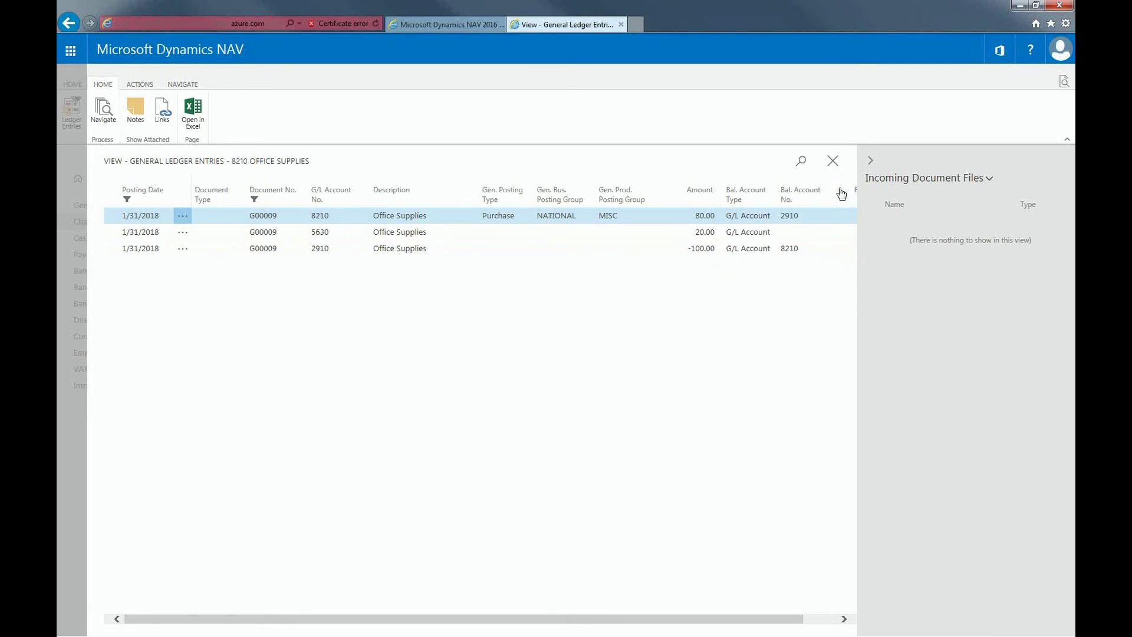
key("ctrl+shift+i")
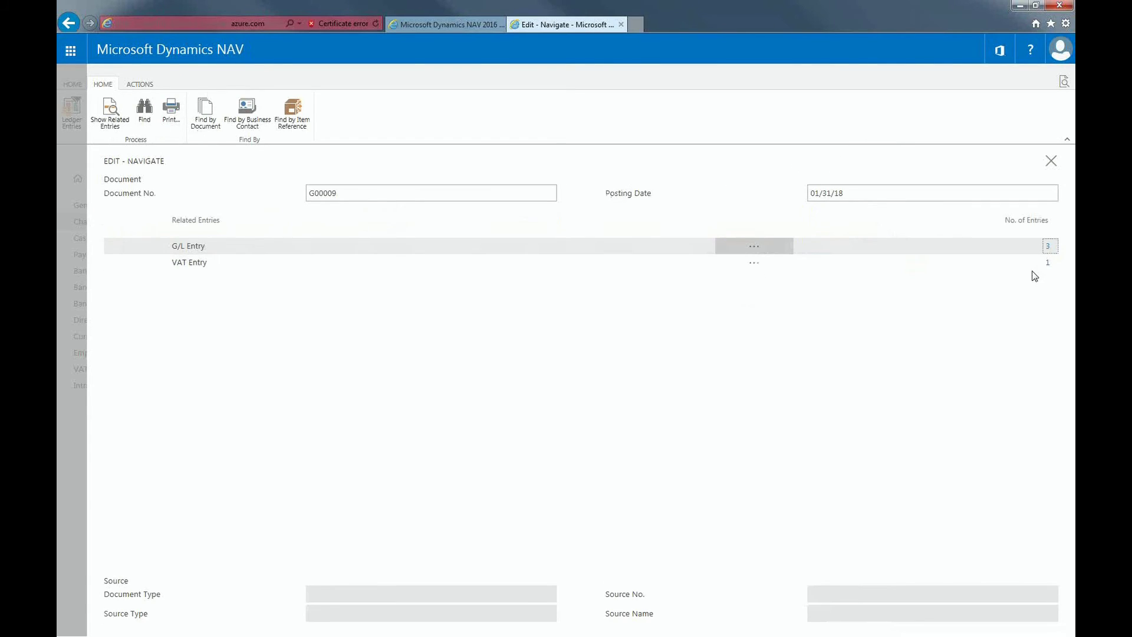
Step: Check G00009's VAT entry (base 80.00, VAT 20.00), then close back to the Chart of Accounts
left_click(1050, 266)
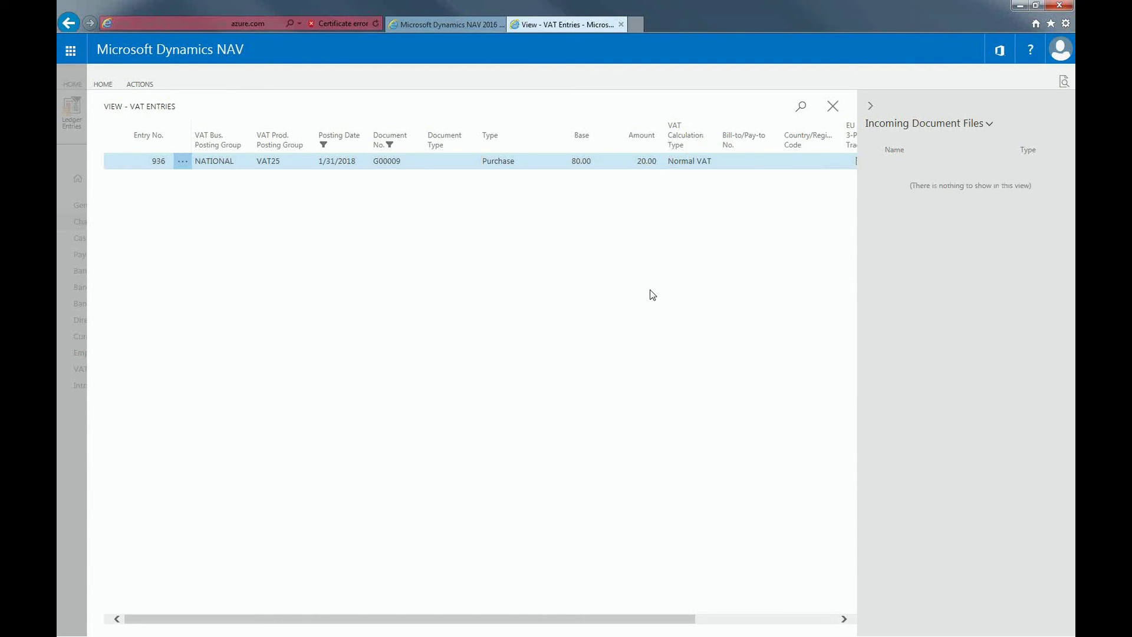
left_click(833, 108)
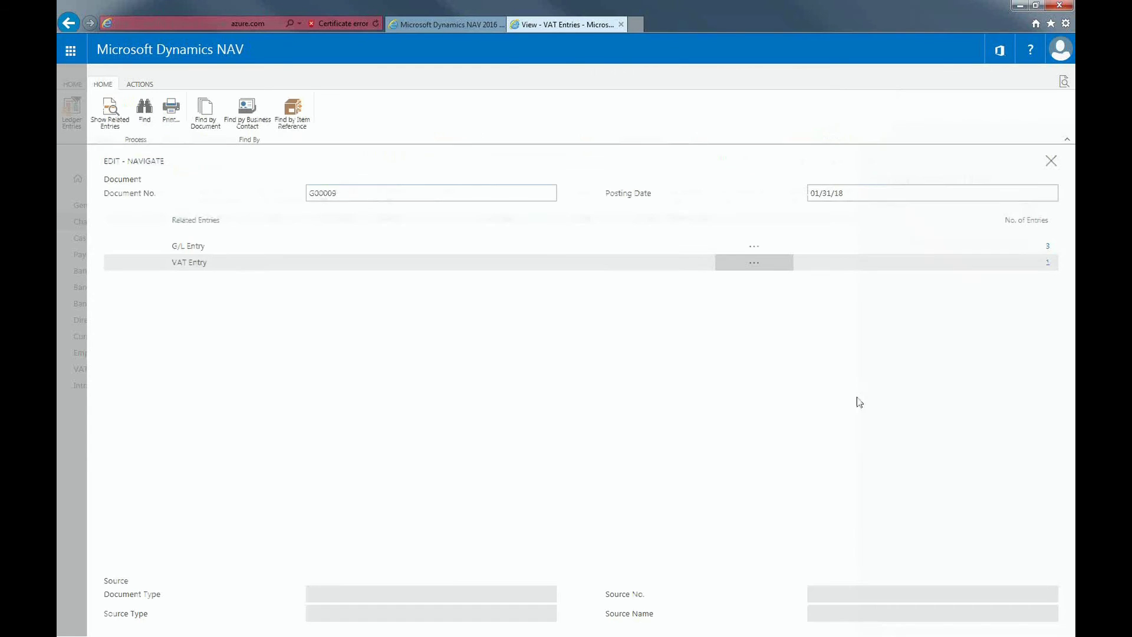
key("Escape")
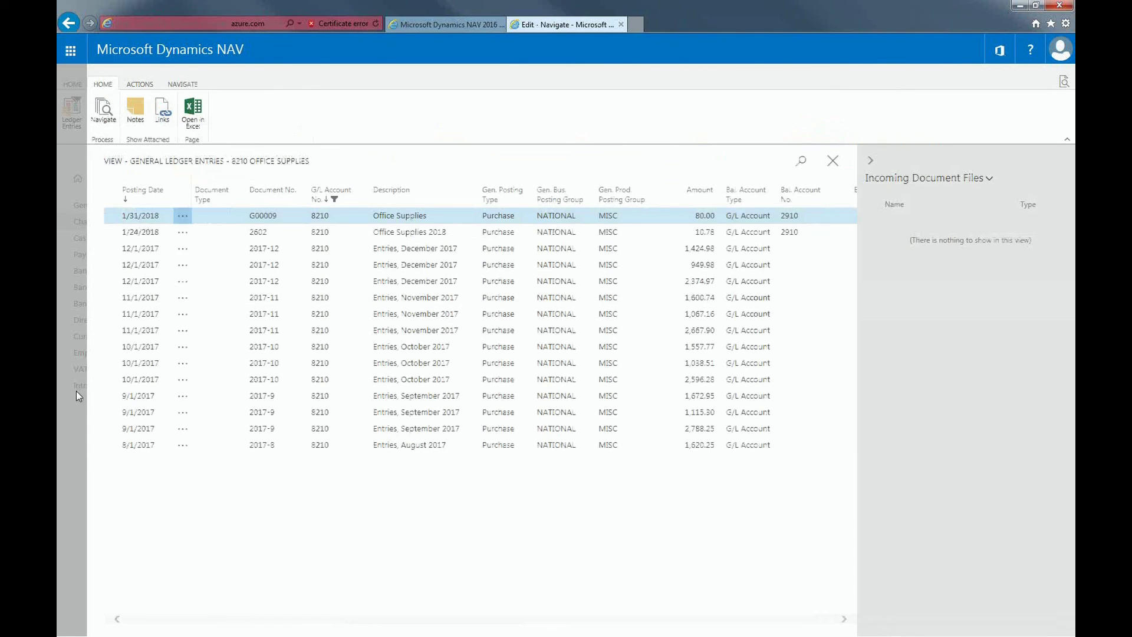
key("Escape")
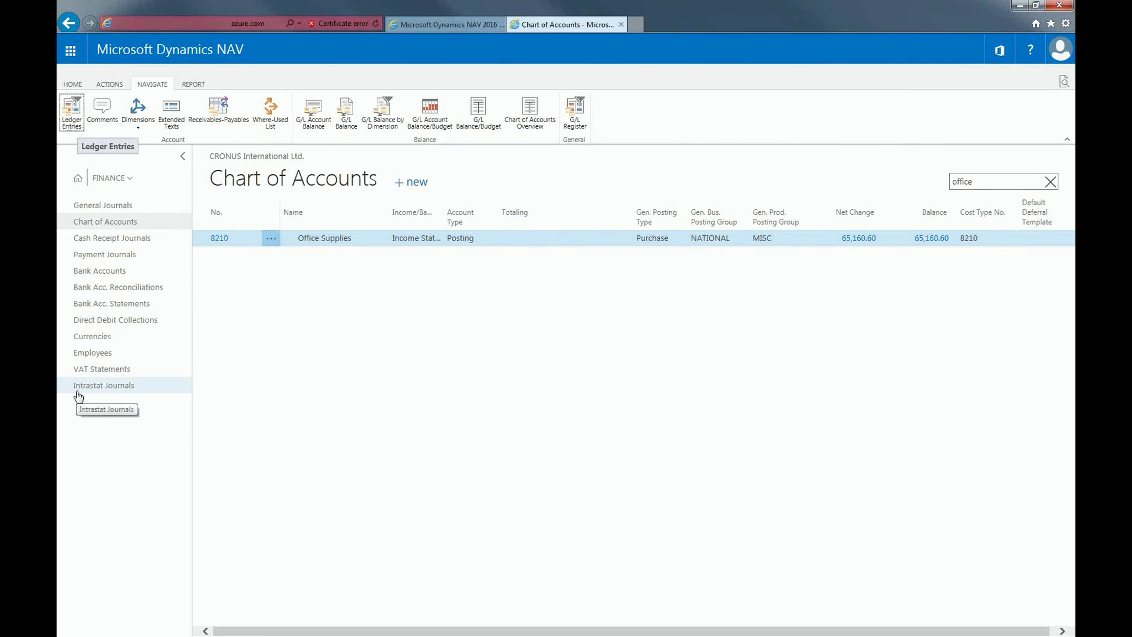